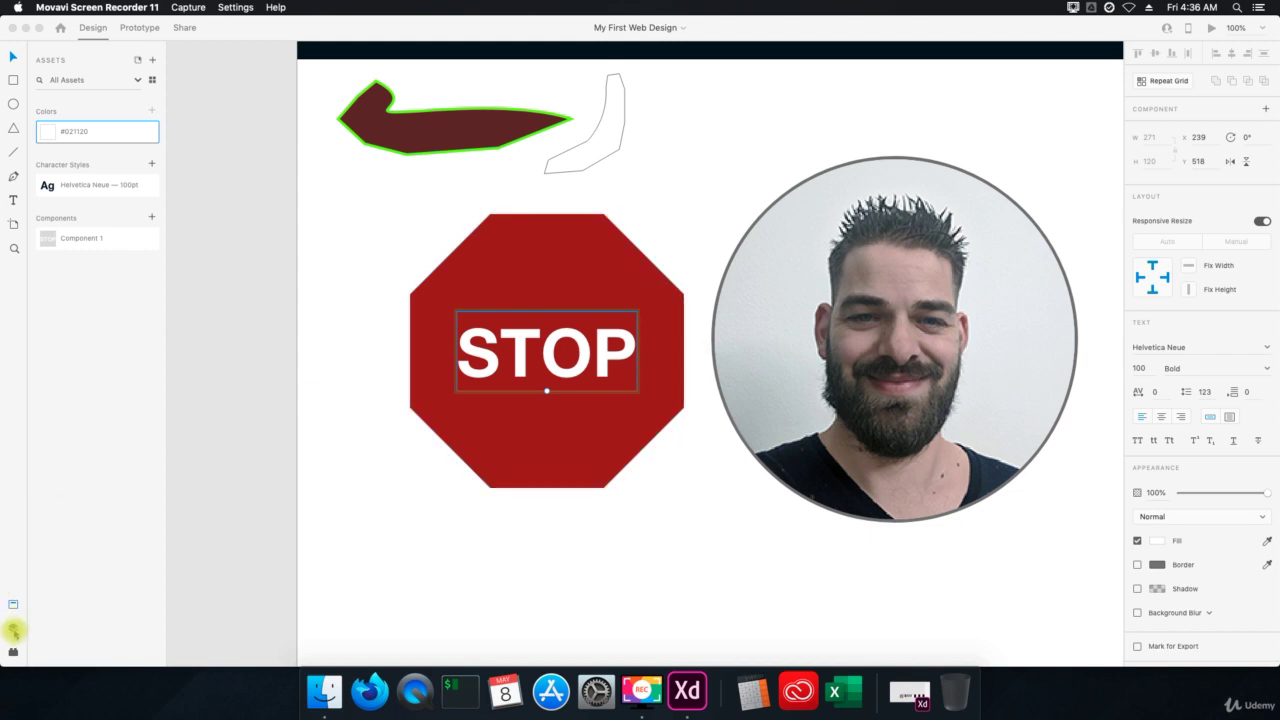
Step: Switch the left panel to Layers to list the artboard's layers, including Component 1–1
click(13, 630)
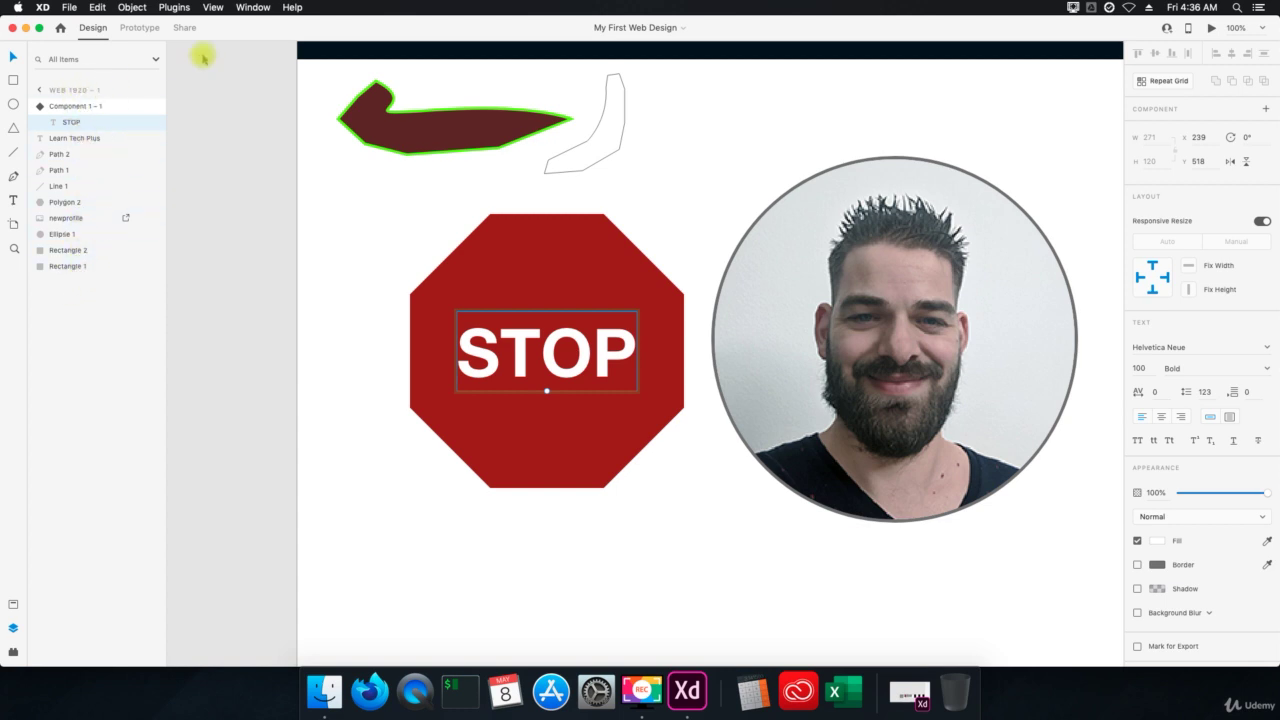
Step: Filter the Layers list to Images, then Shapes, then Text only
click(157, 60)
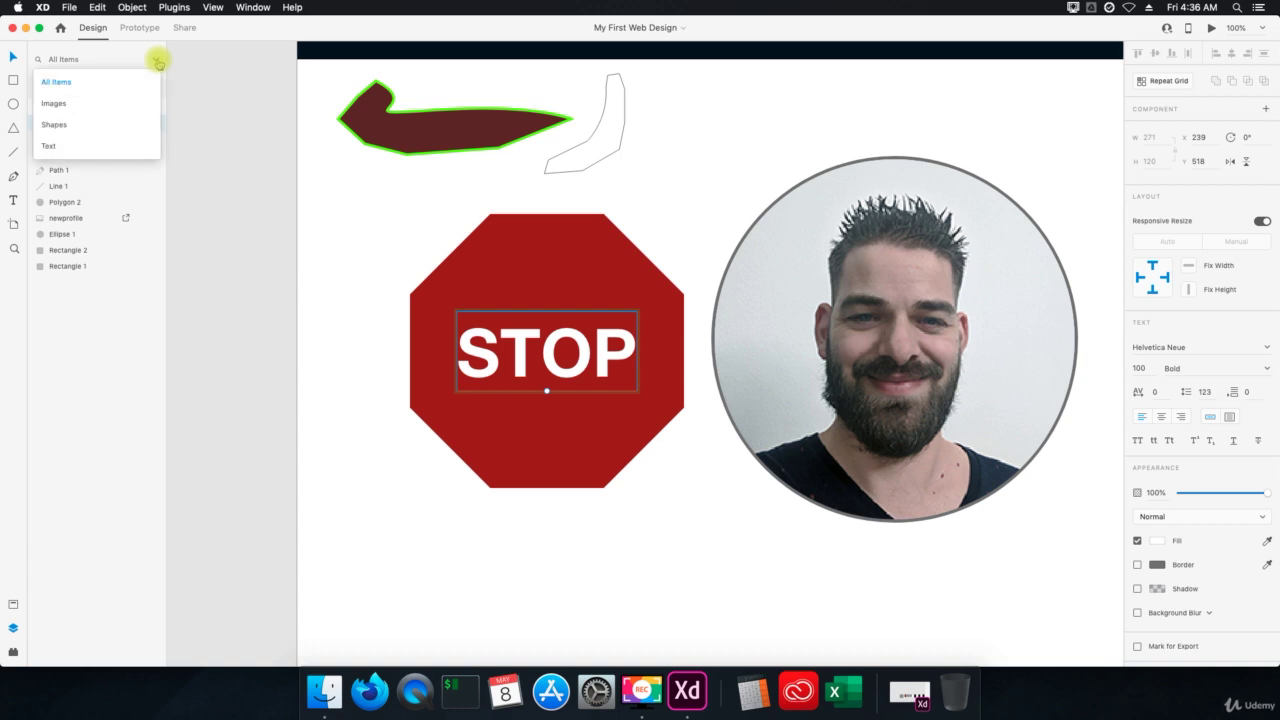
click(123, 103)
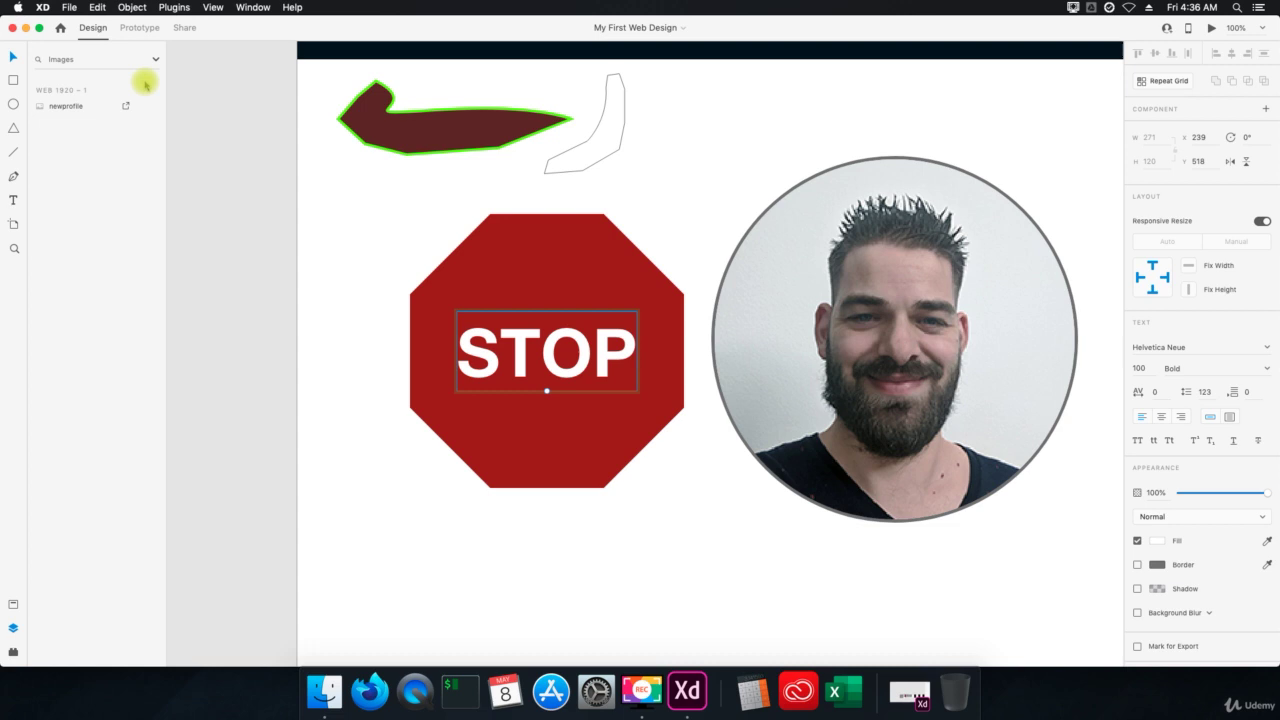
click(157, 60)
click(120, 120)
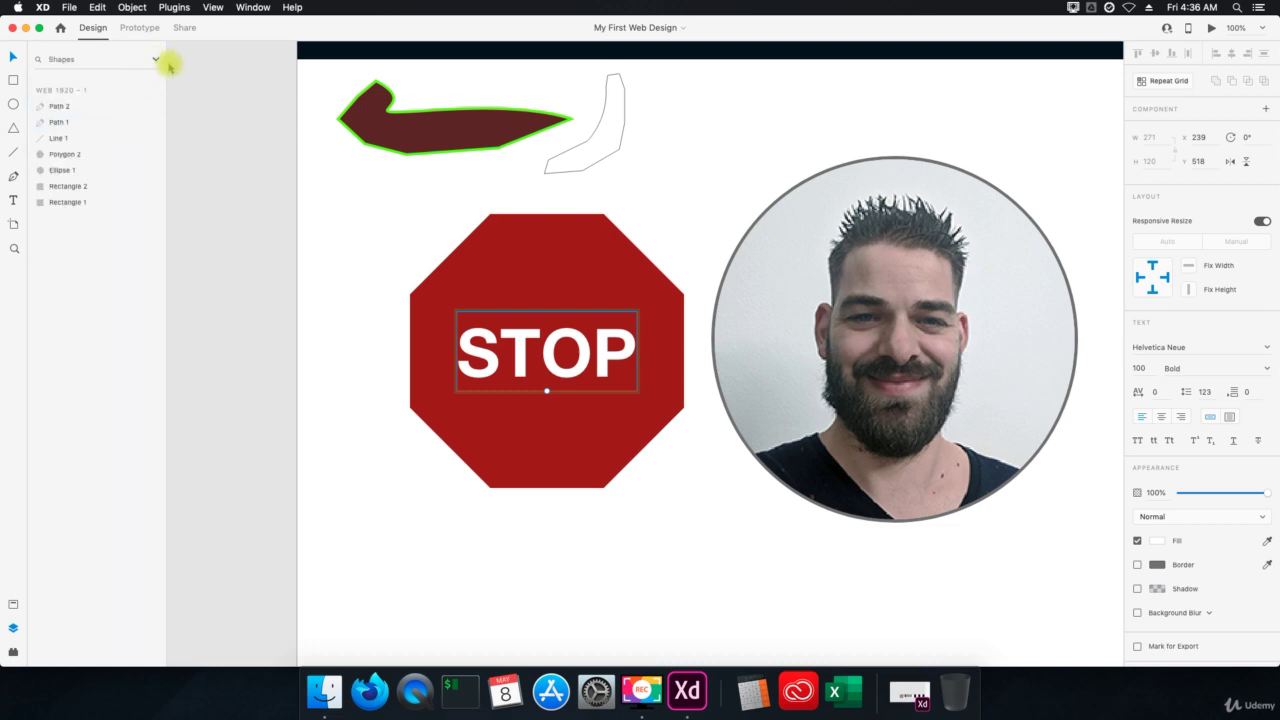
click(157, 60)
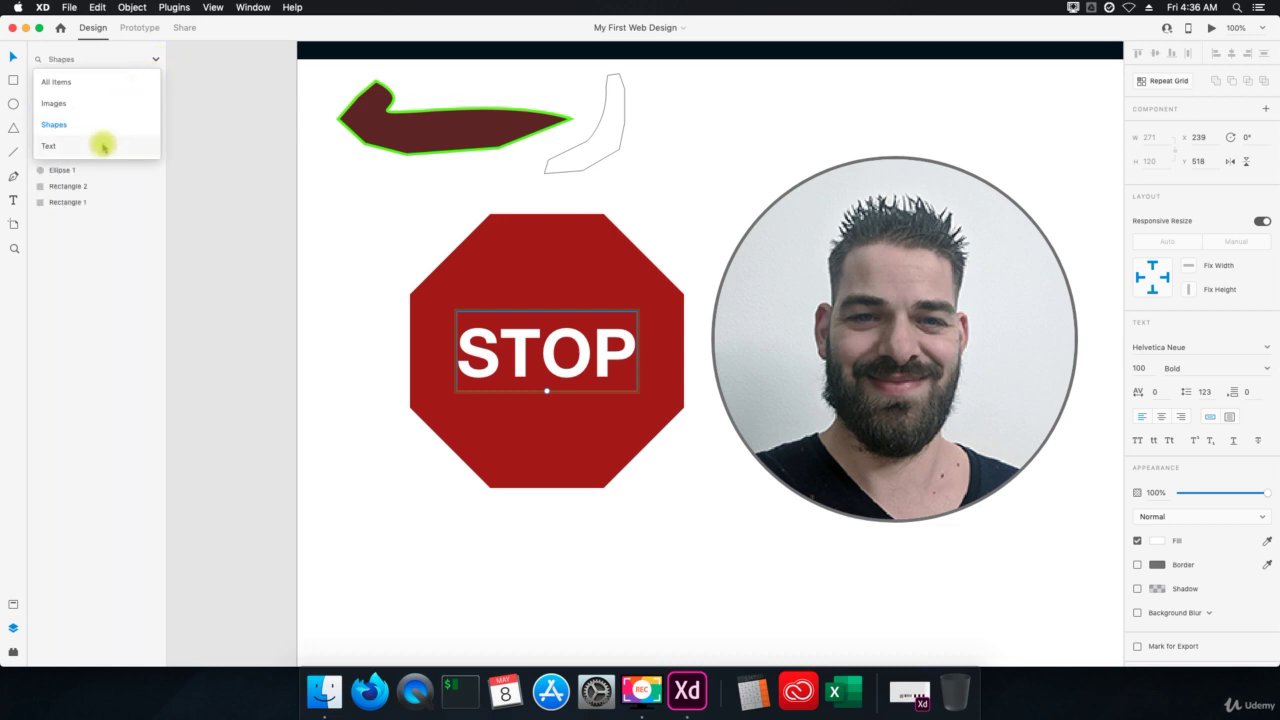
click(100, 140)
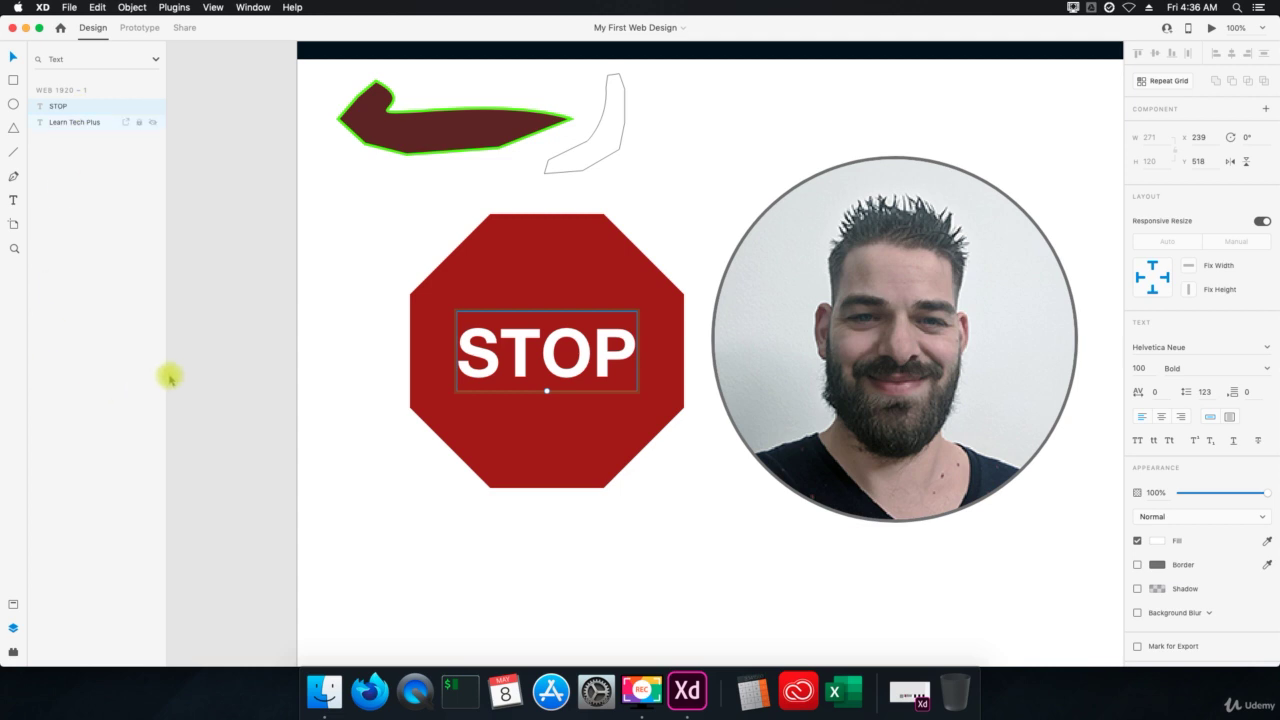
Step: Widen the Layers panel, restore the All Items filter, and select Component 1 – 1
drag(164, 373, 200, 364)
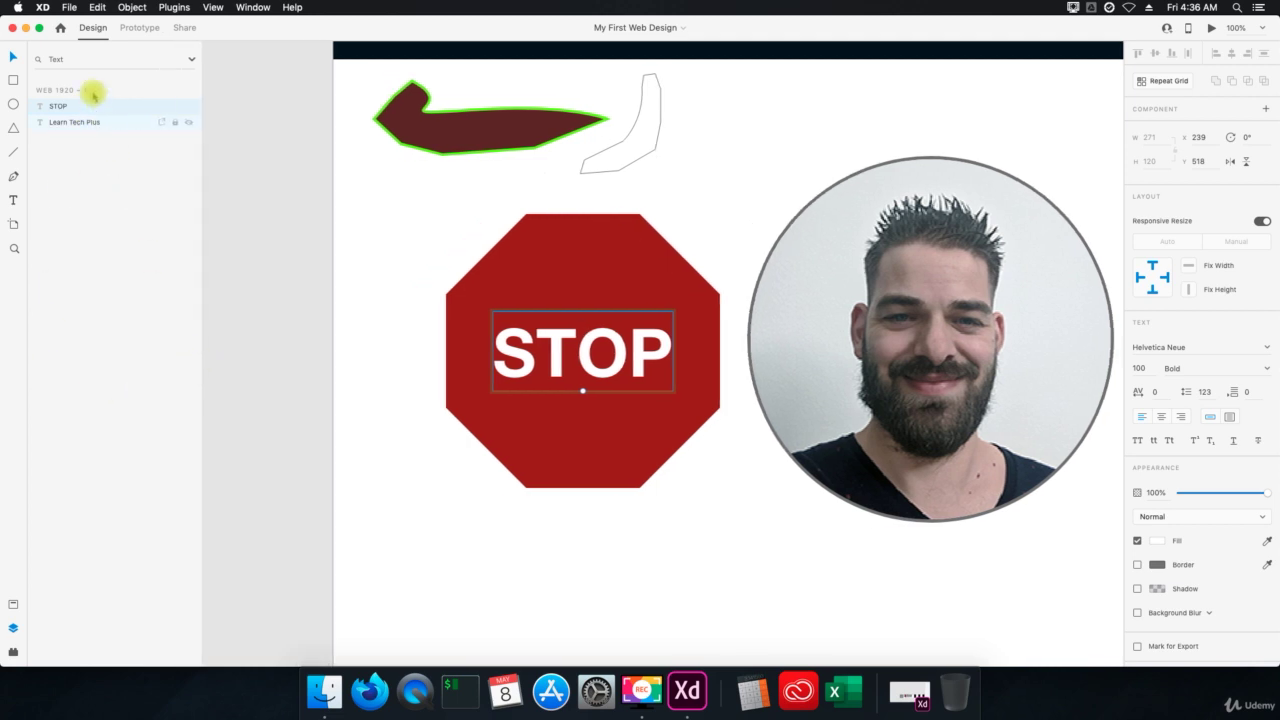
click(191, 59)
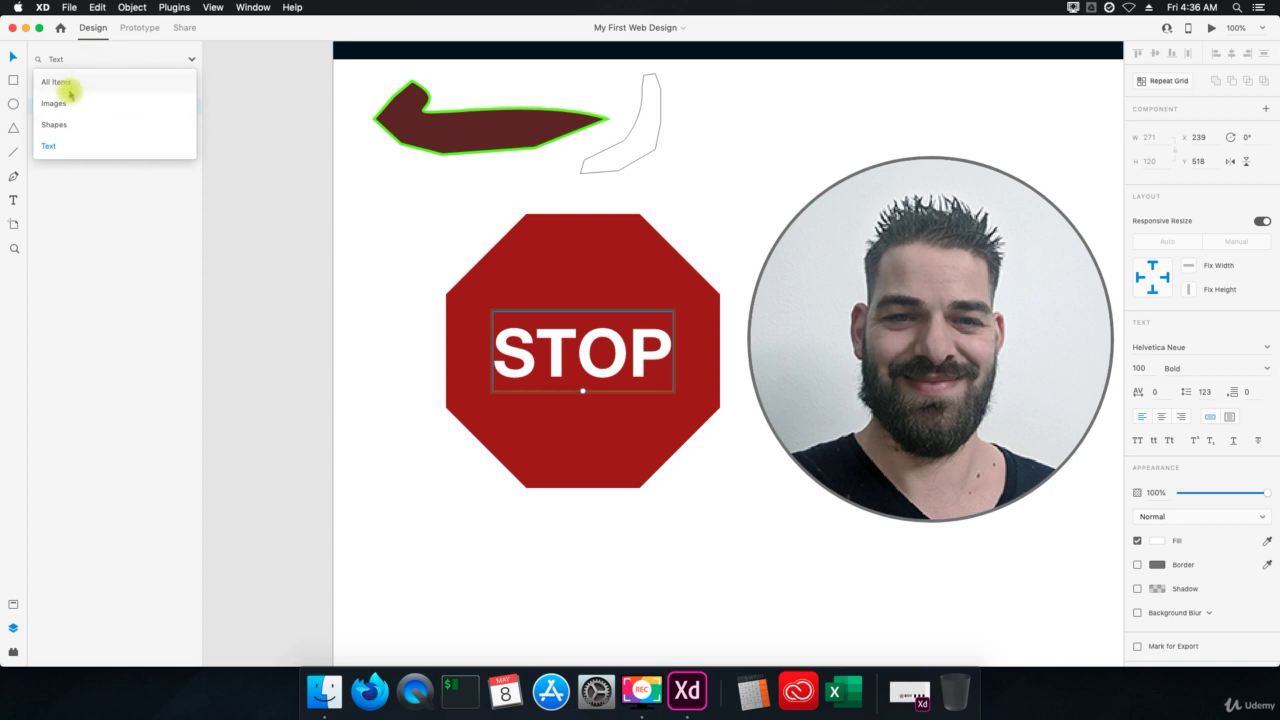
click(64, 83)
click(60, 106)
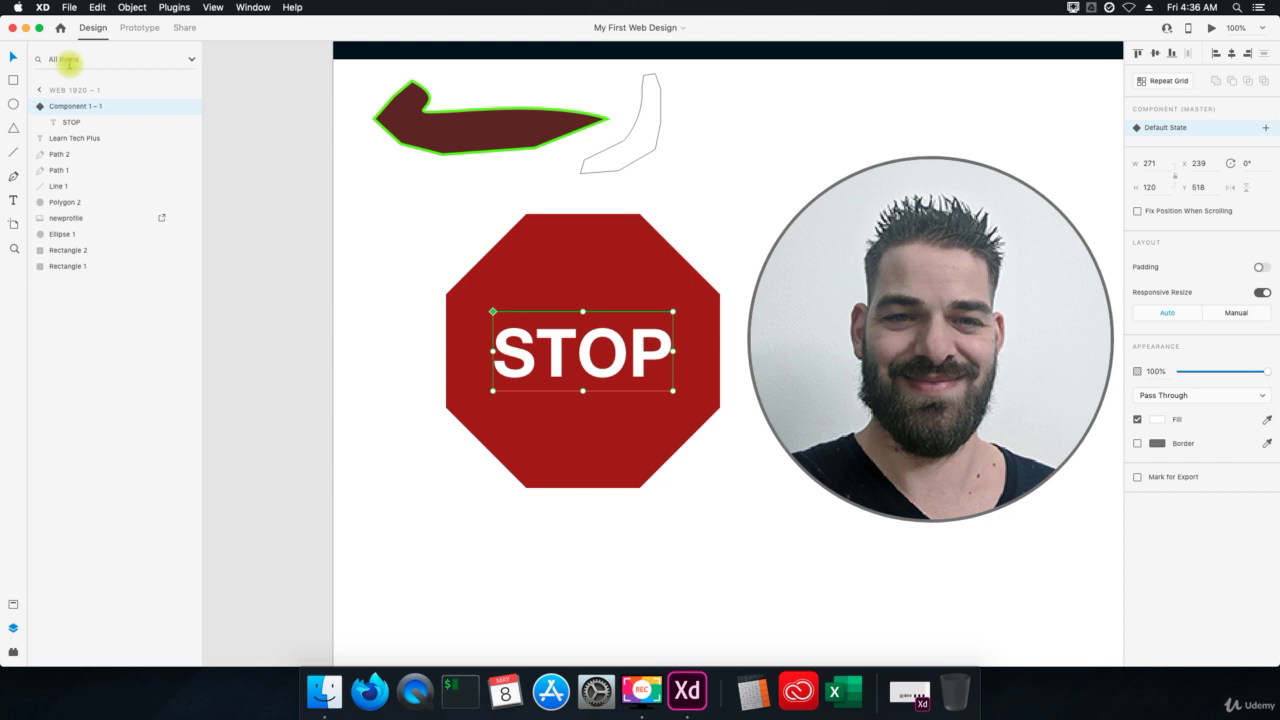
click(65, 122)
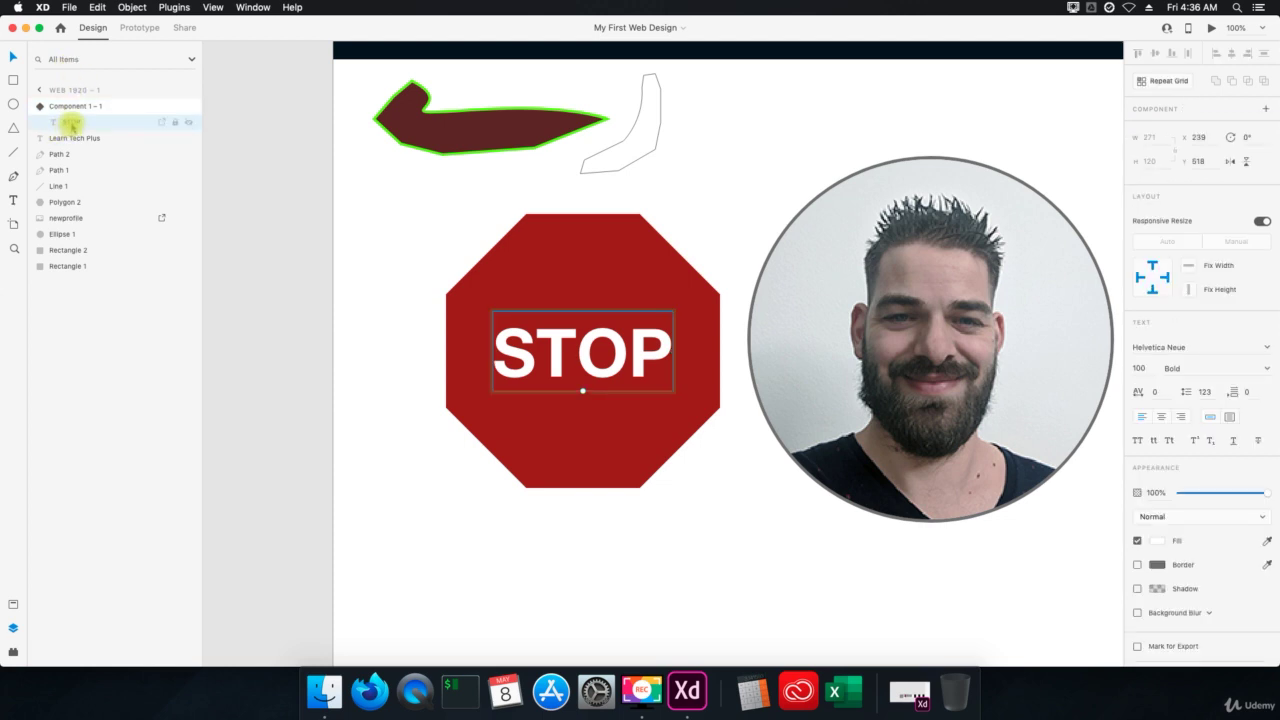
right_click(72, 126)
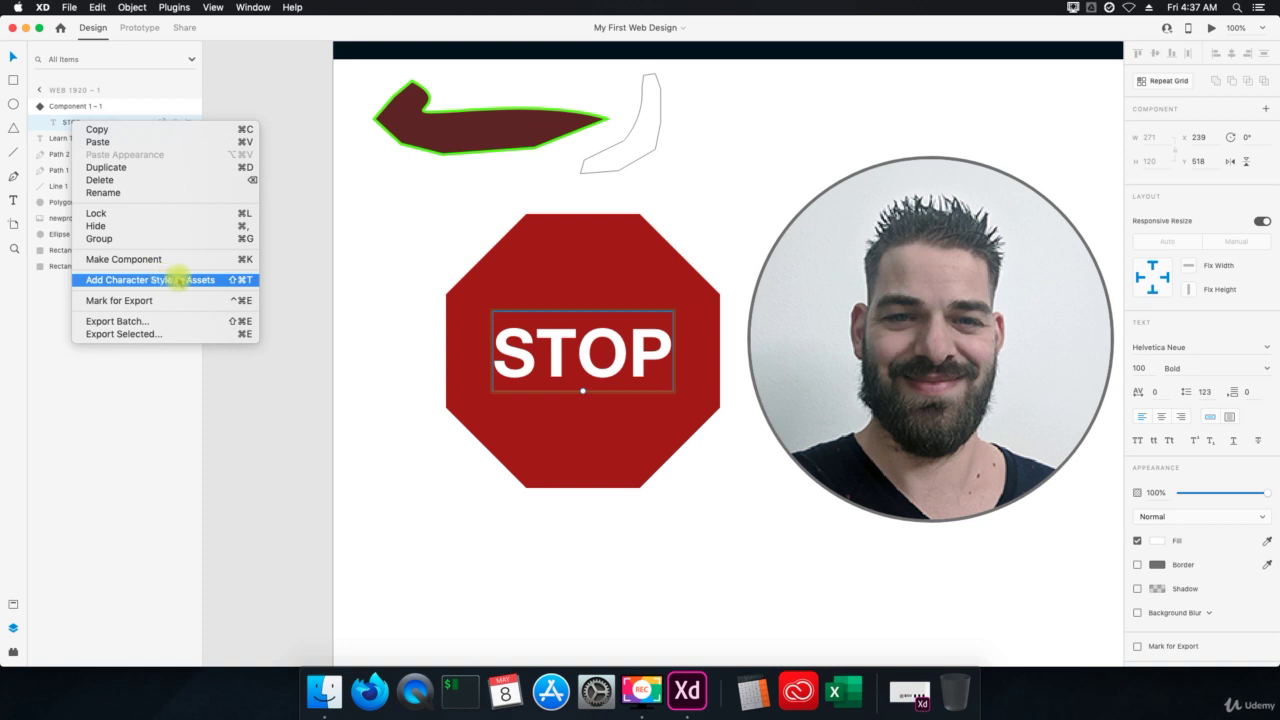
click(134, 434)
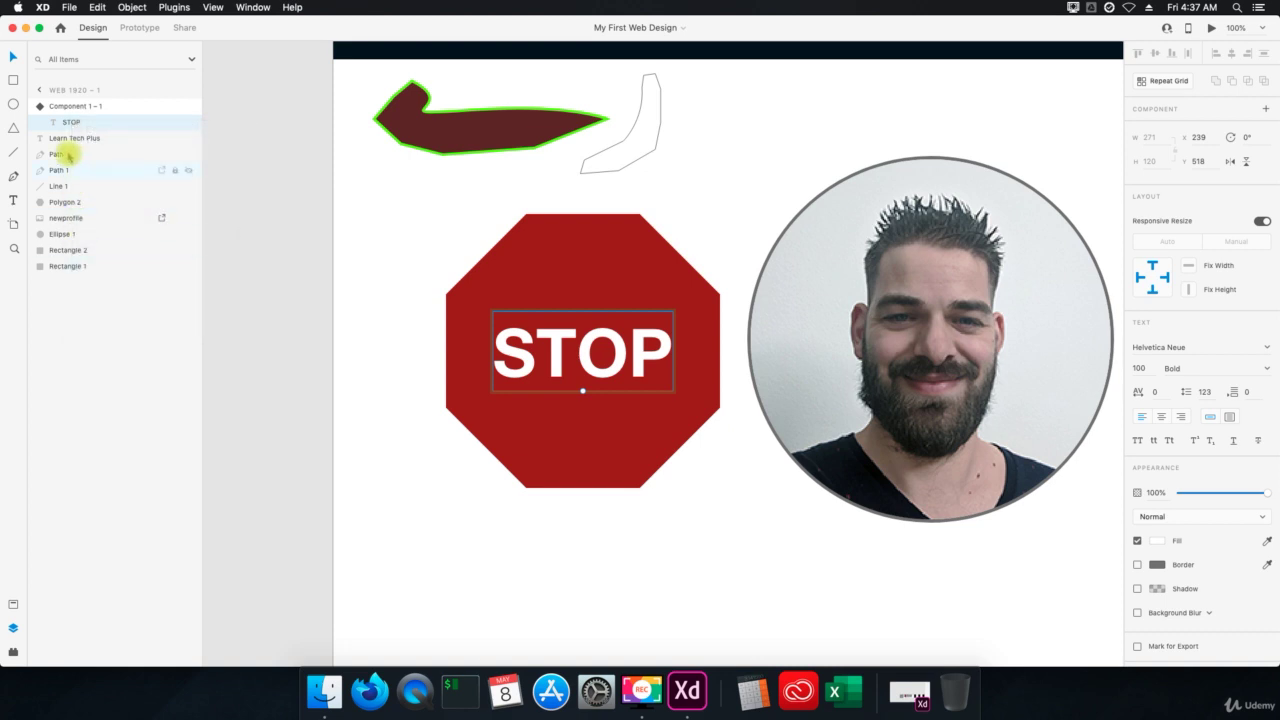
click(75, 138)
right_click(75, 138)
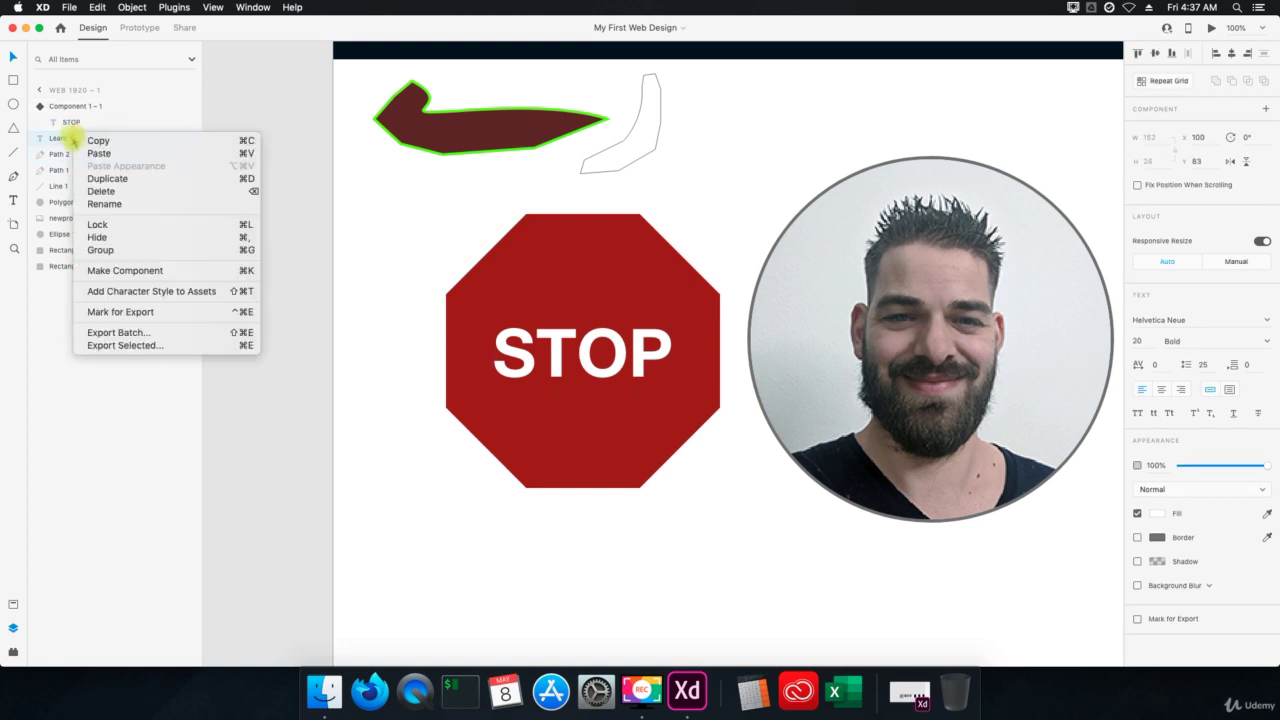
click(94, 480)
click(68, 233)
right_click(70, 233)
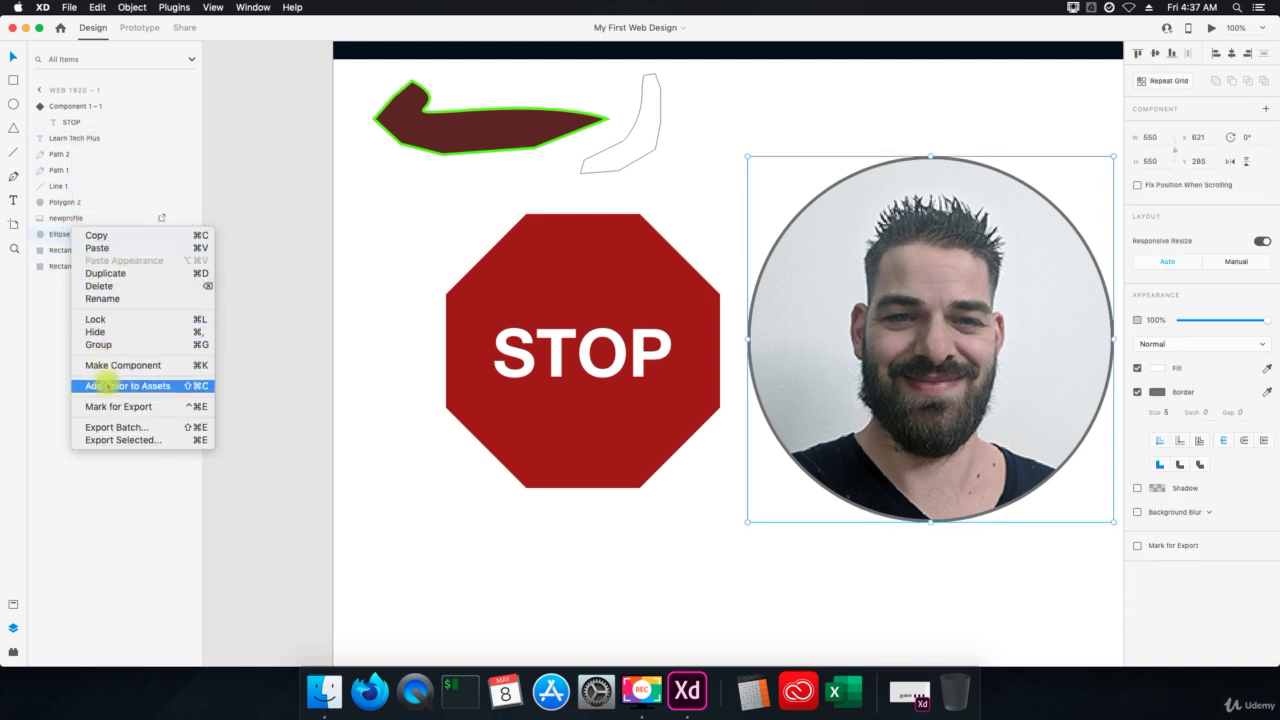
click(43, 300)
right_click(68, 220)
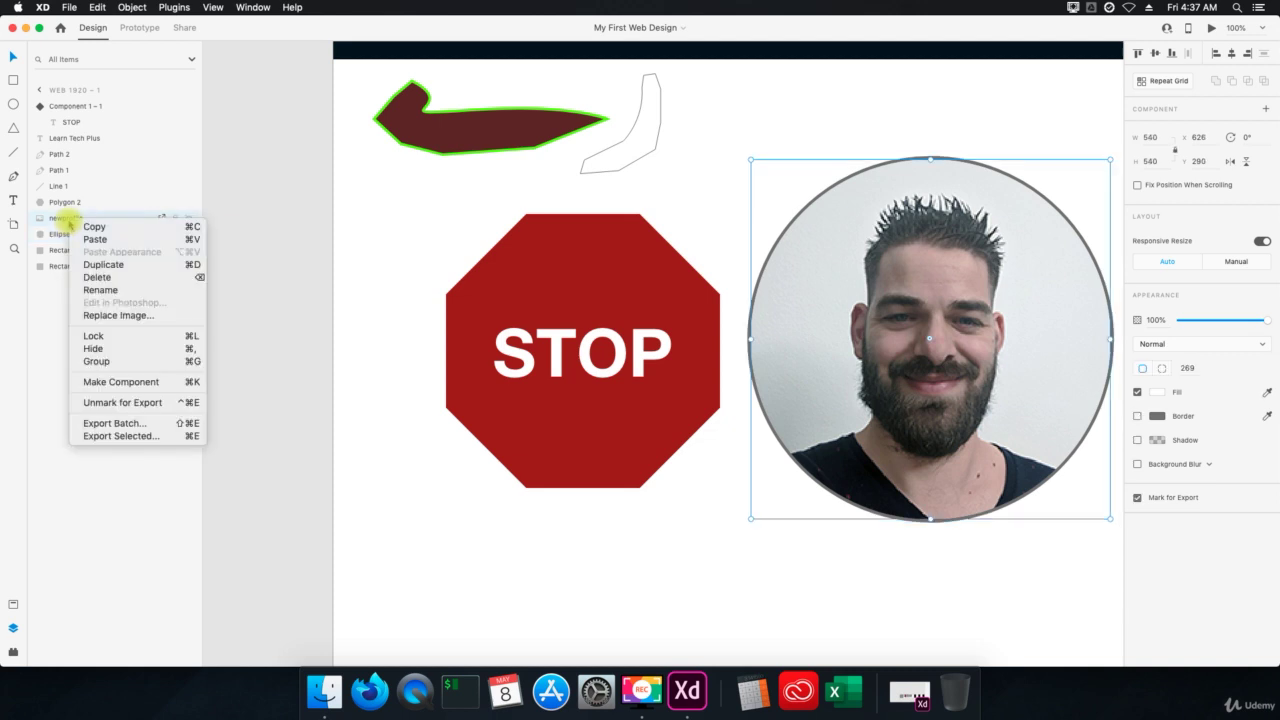
click(46, 349)
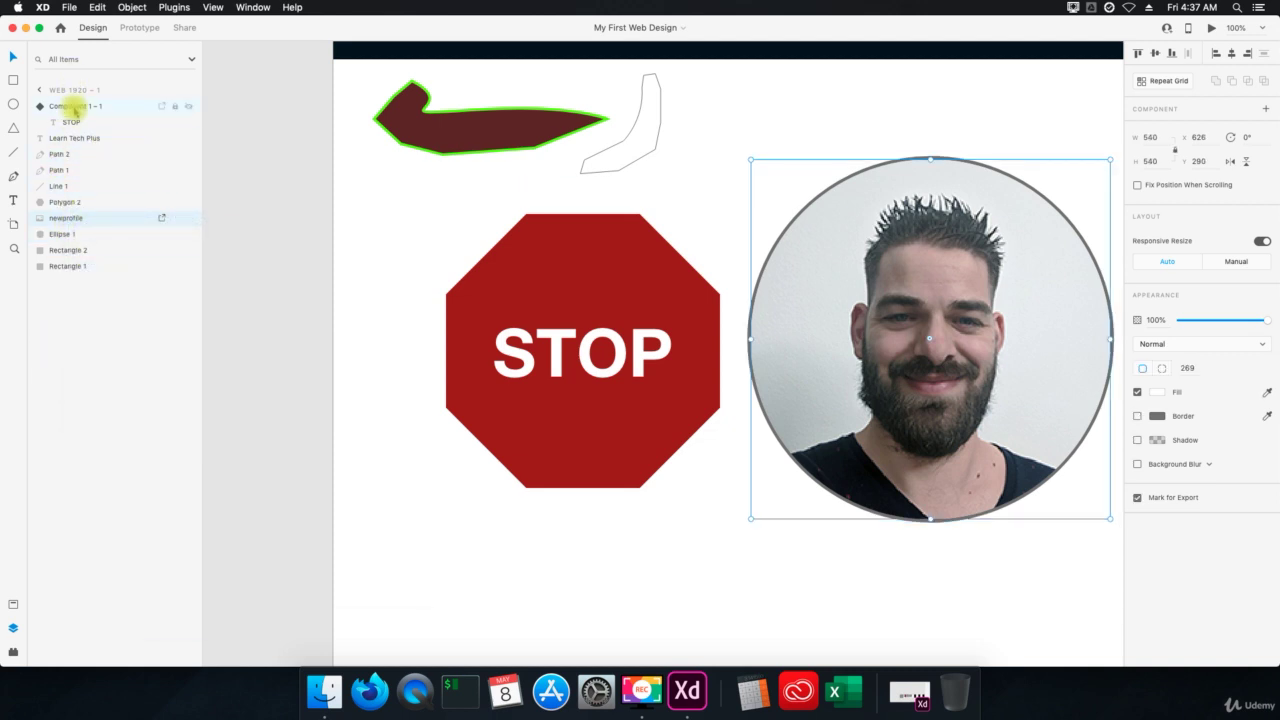
click(192, 62)
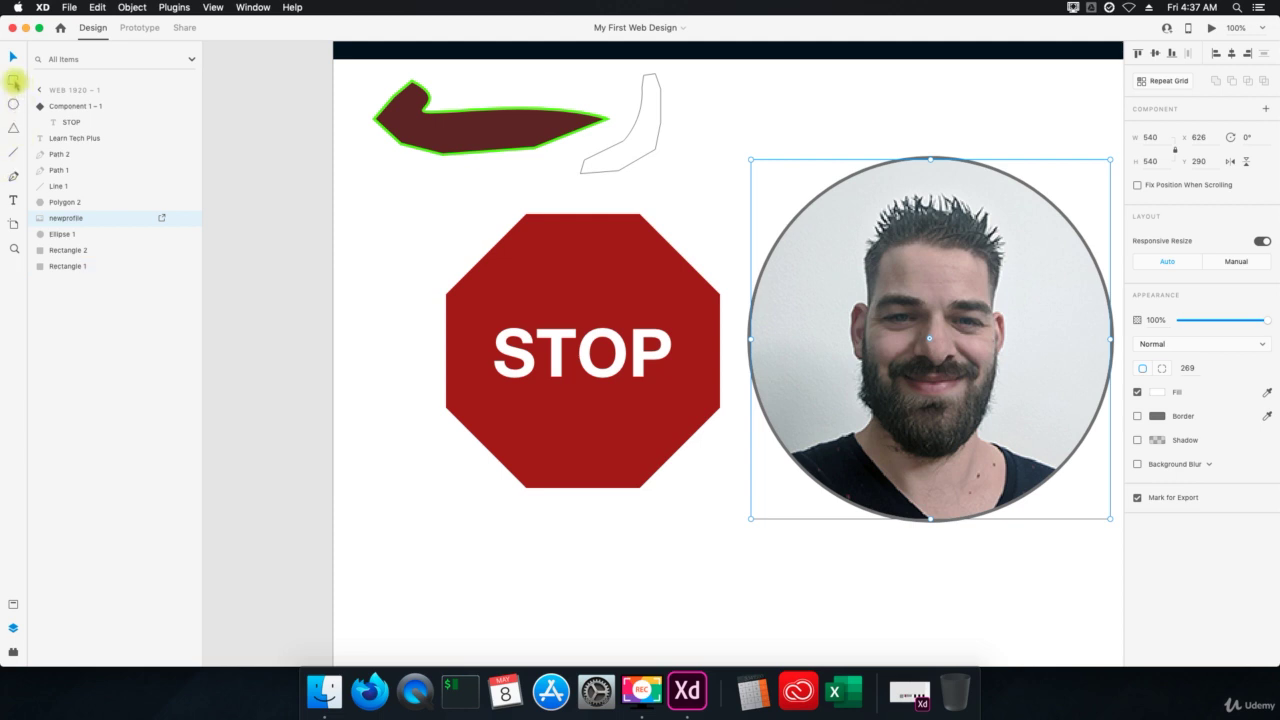
Step: Draw a rectangle below the STOP sign and trial-move it to the bottom and back to the top
click(13, 80)
mouse_move(398, 498)
mouse_down()
mouse_move(506, 606)
mouse_move(540, 621)
mouse_up()
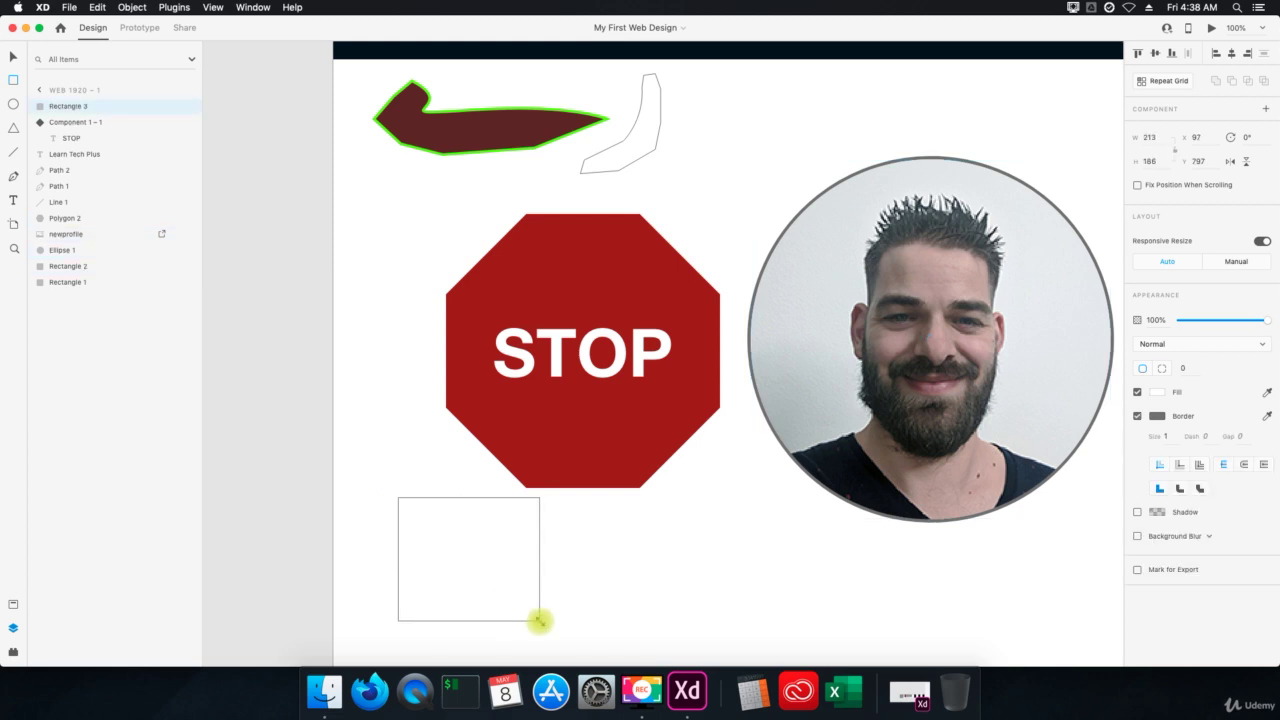
drag(57, 106, 113, 388)
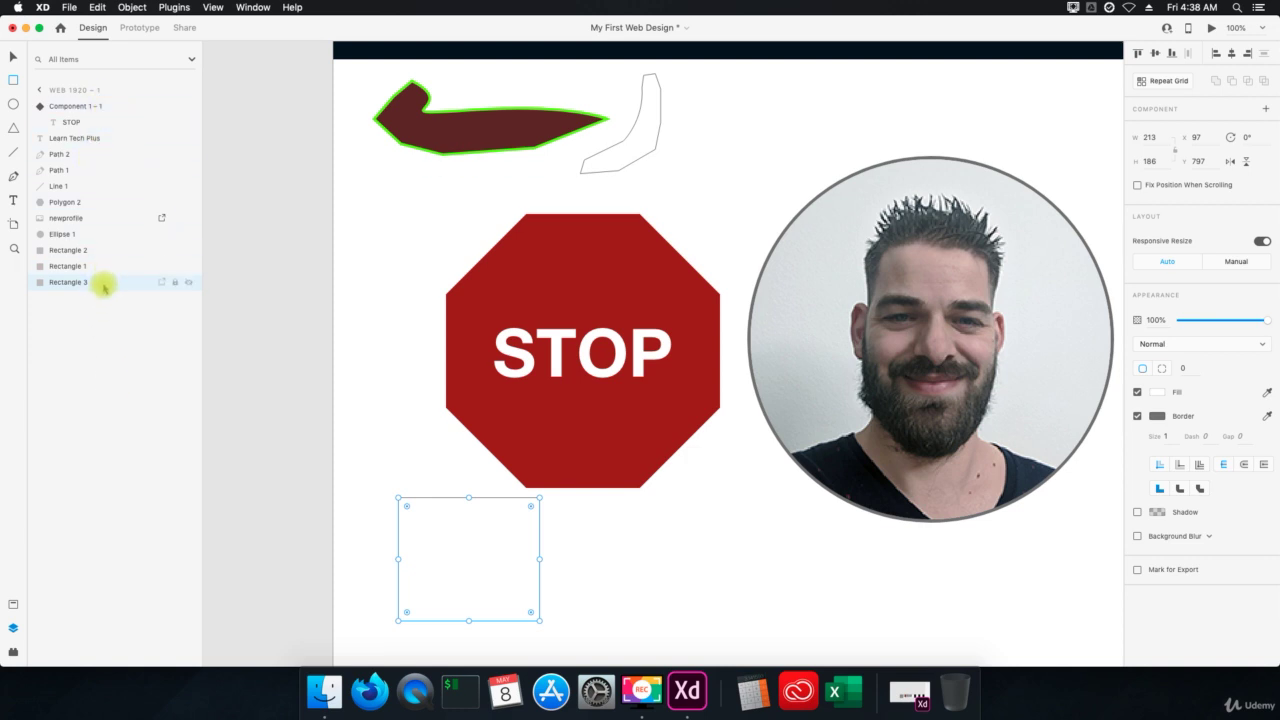
drag(103, 288, 86, 104)
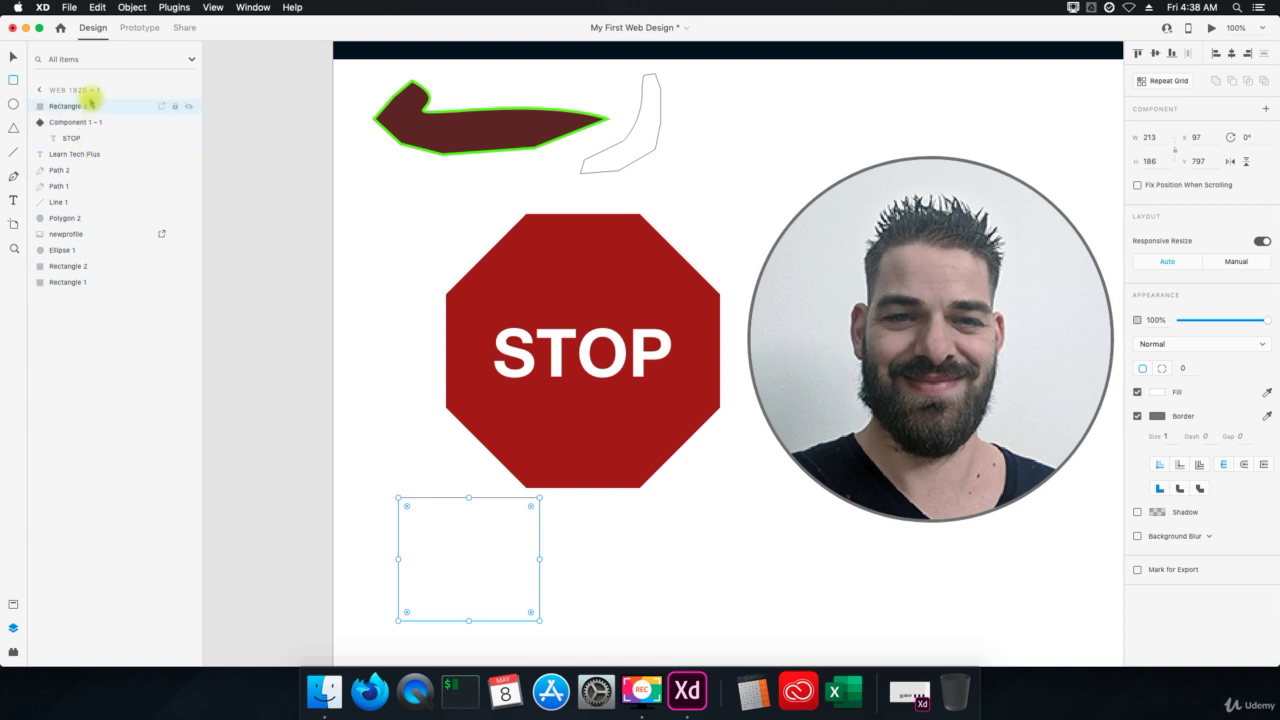
Step: Send Rectangle 3 to the bottom of the layer order and return to the artboards list
click(143, 409)
click(103, 282)
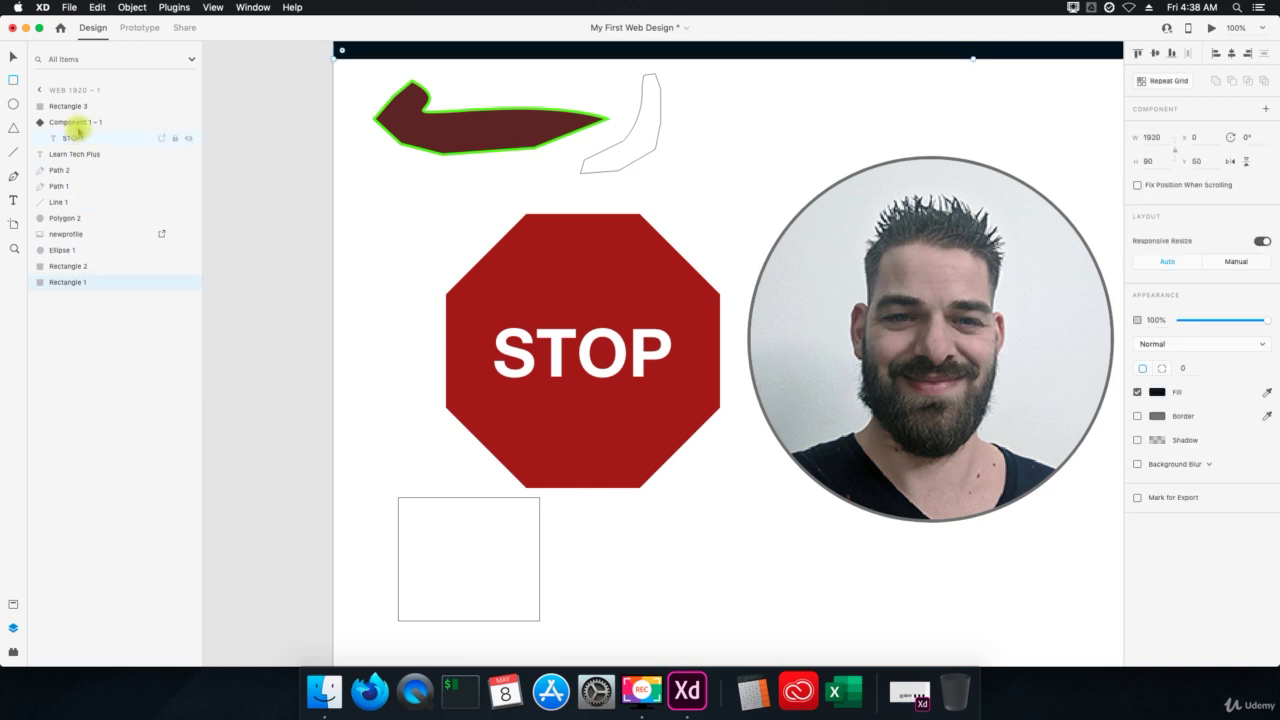
click(79, 107)
drag(79, 107, 89, 309)
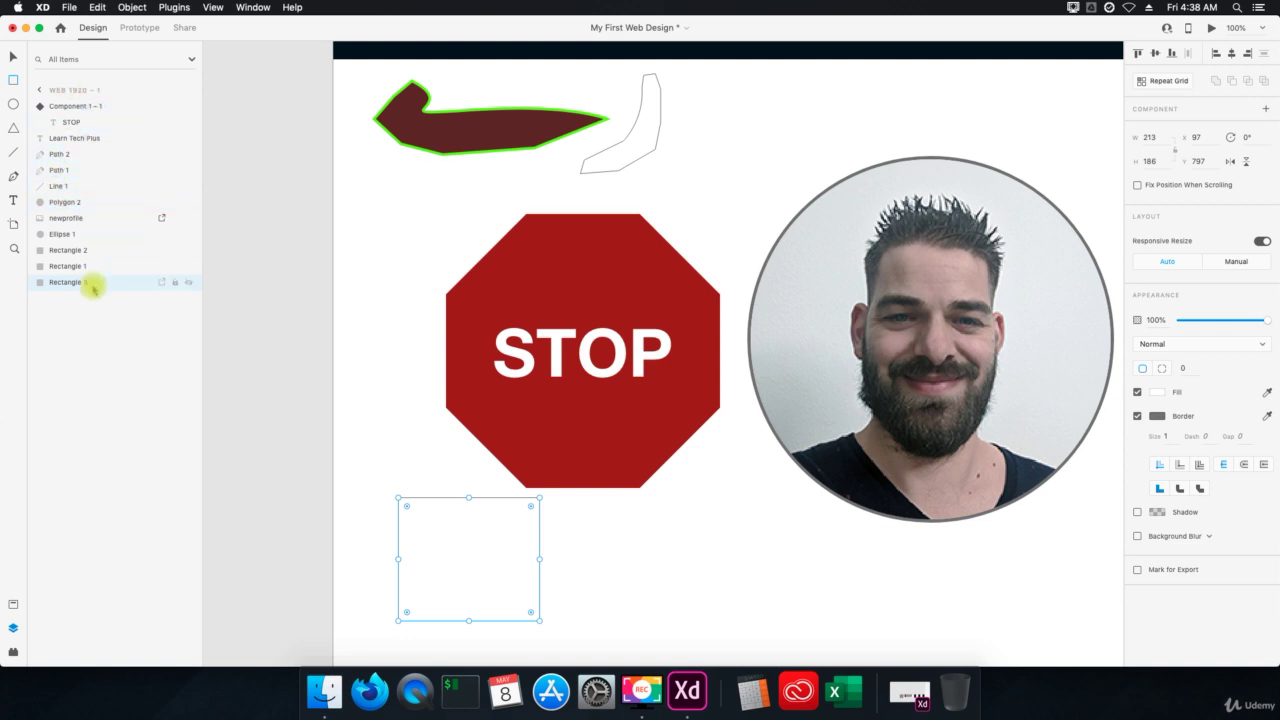
click(40, 91)
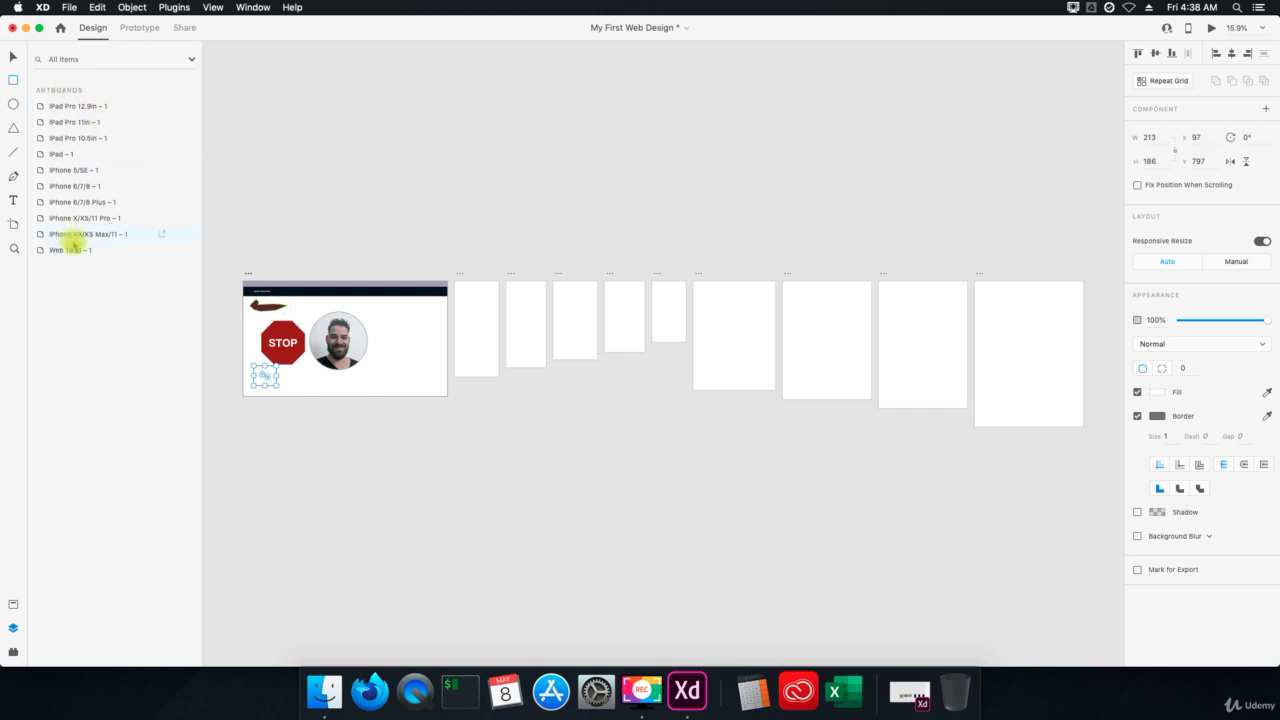
Step: Look inside the Web 1920 – 1 artboard, then return to the artboards overview
double_click(73, 250)
click(63, 271)
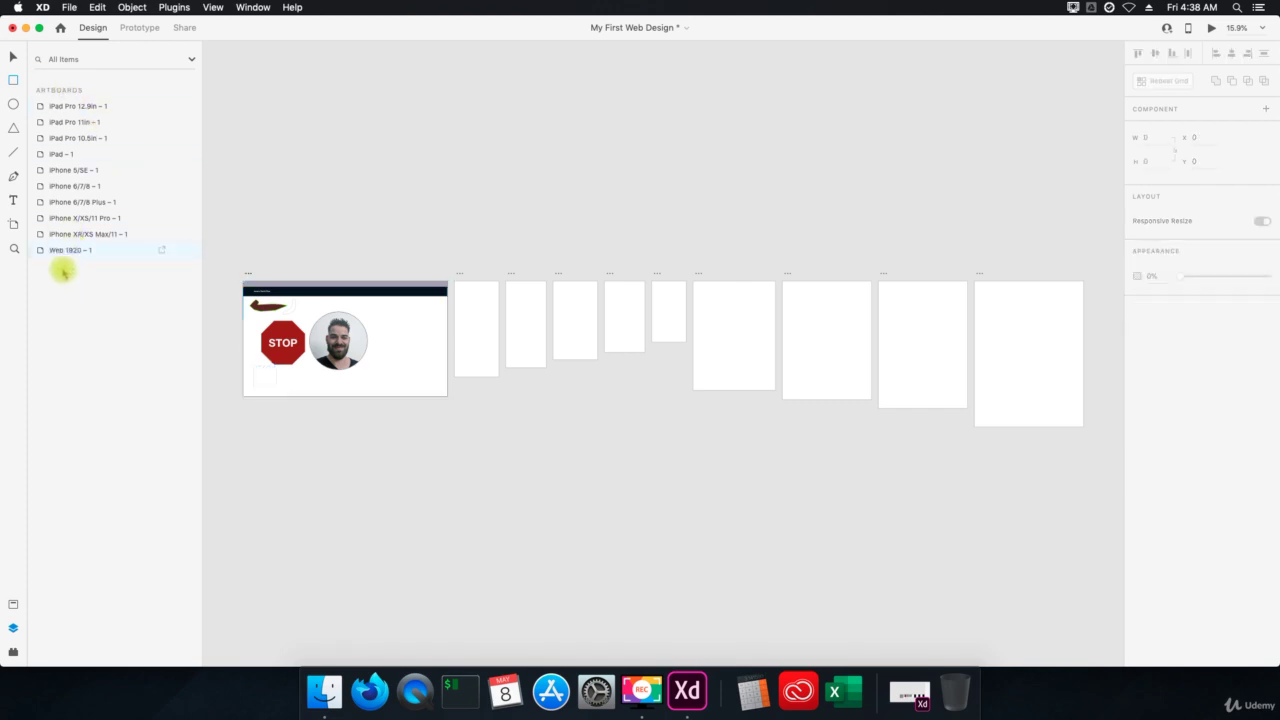
double_click(42, 252)
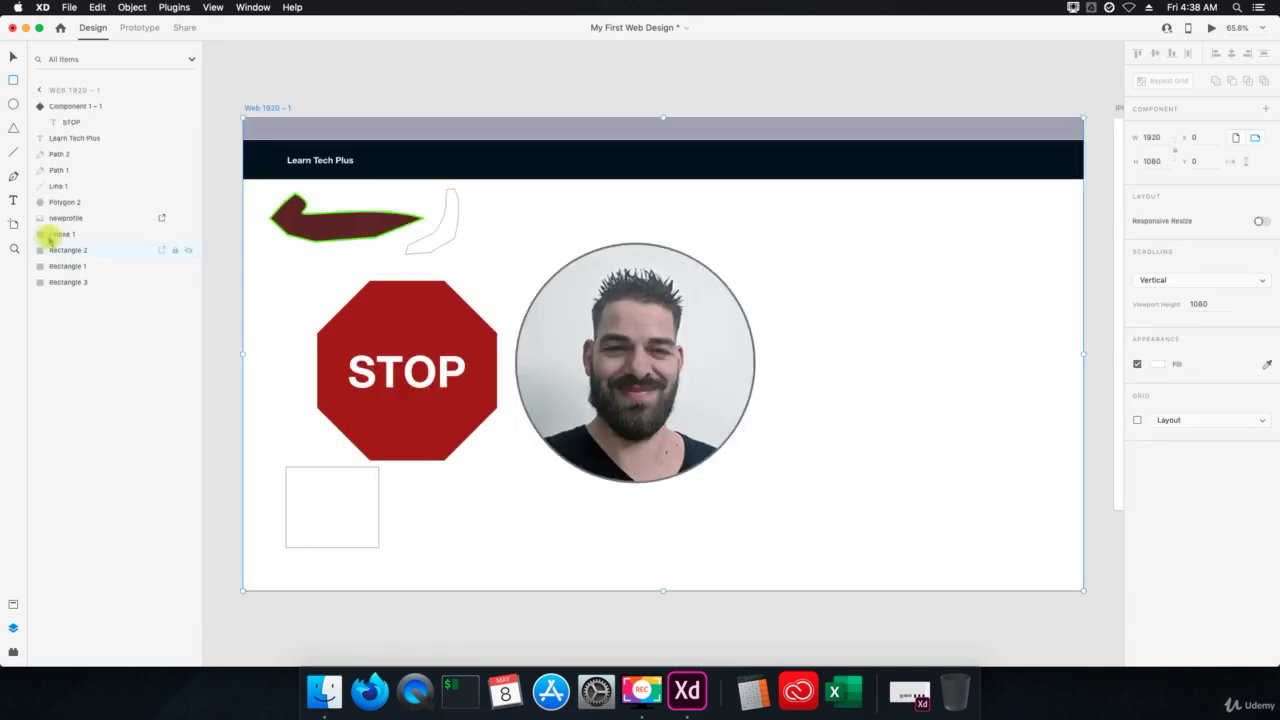
click(41, 95)
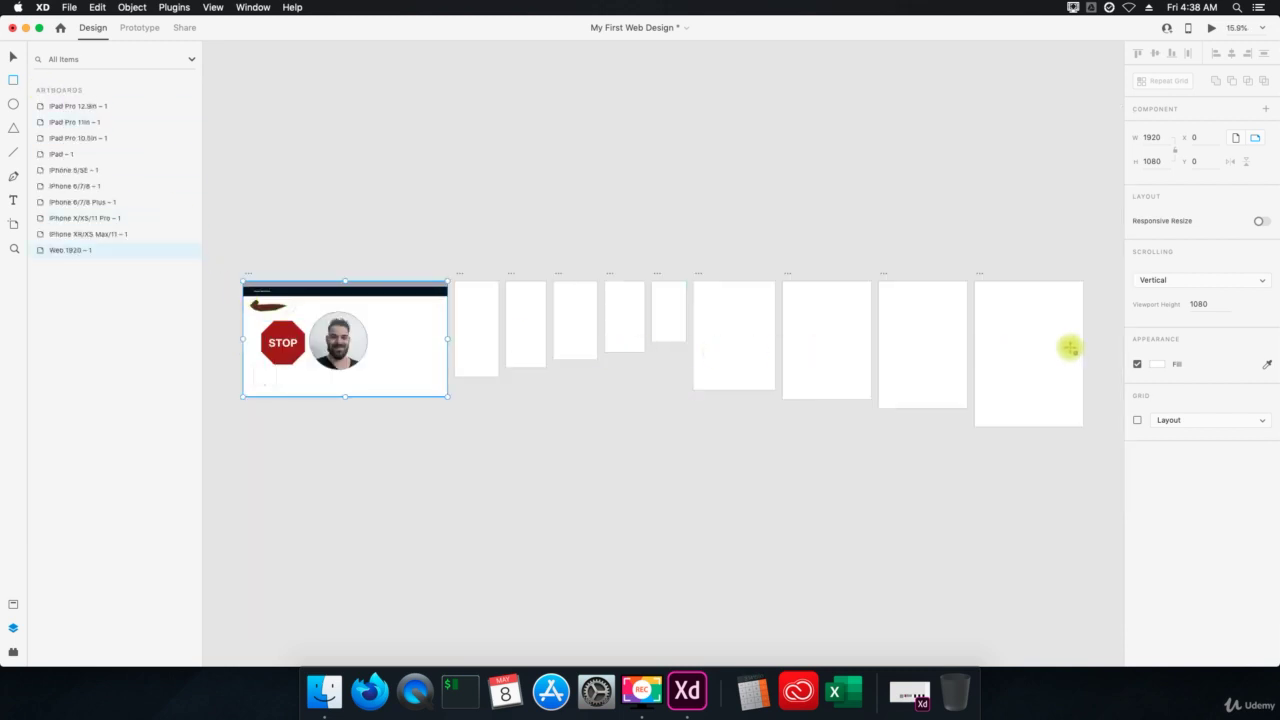
Step: Select each artboard from iPad Pro 12.9in down to iPhone XR/XS Max/11, then begin renaming iPhone X/XS/11 Pro – 1
click(86, 108)
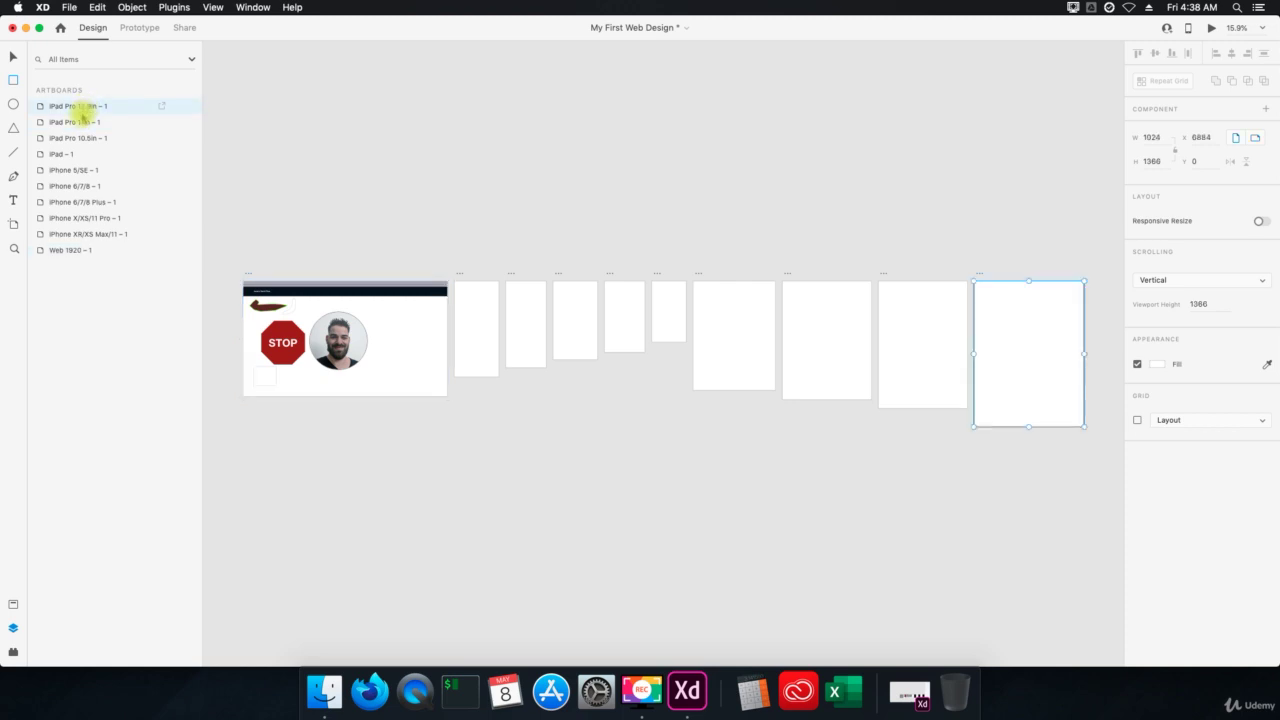
click(78, 121)
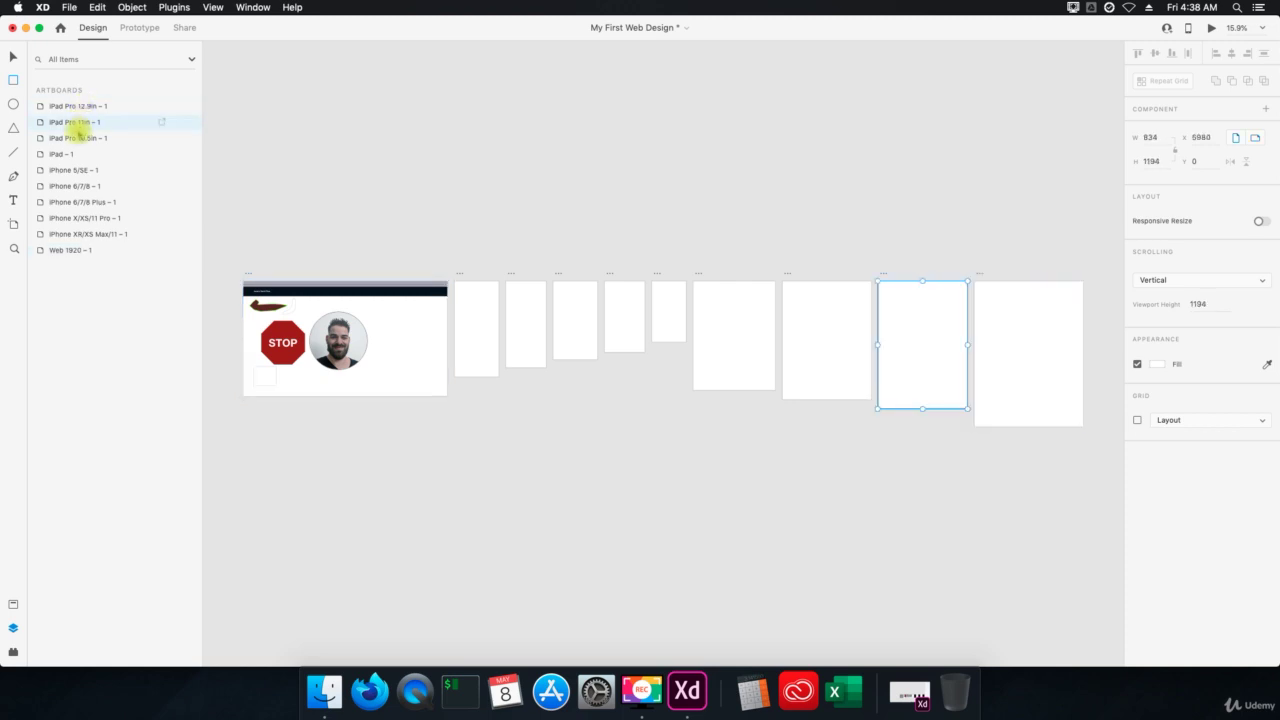
click(78, 138)
key(Down)
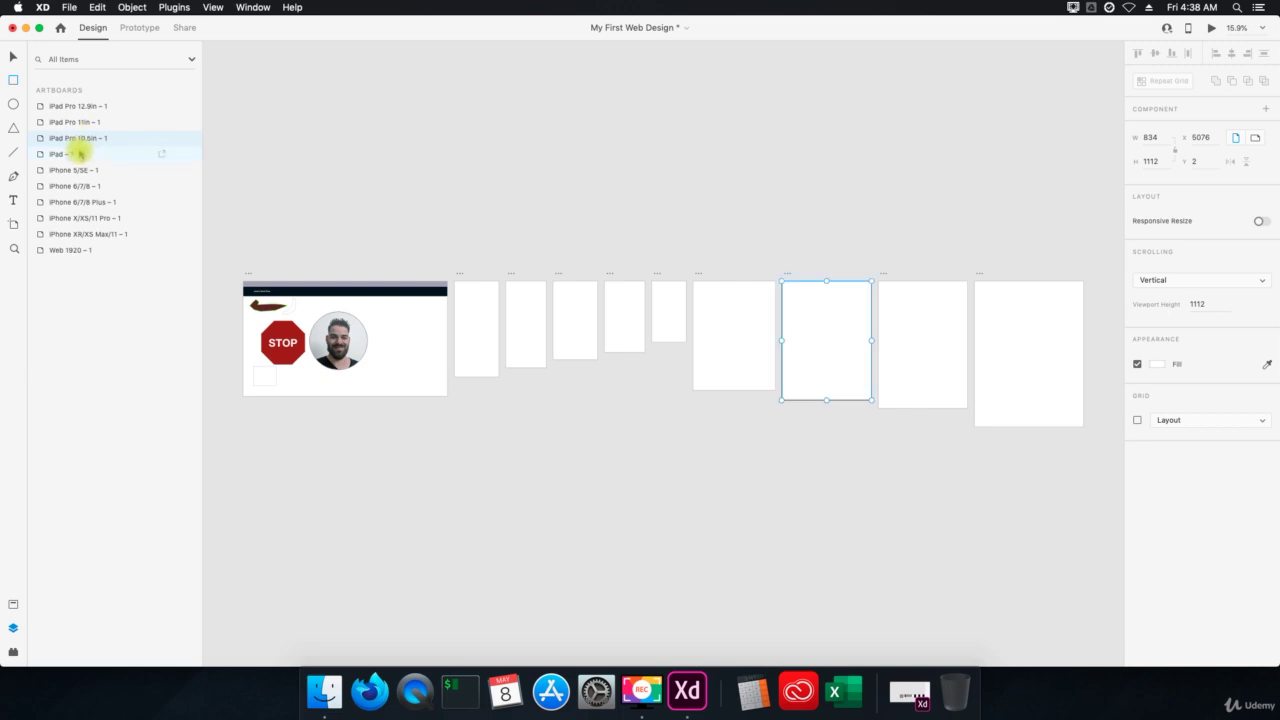
click(80, 154)
click(82, 170)
click(95, 186)
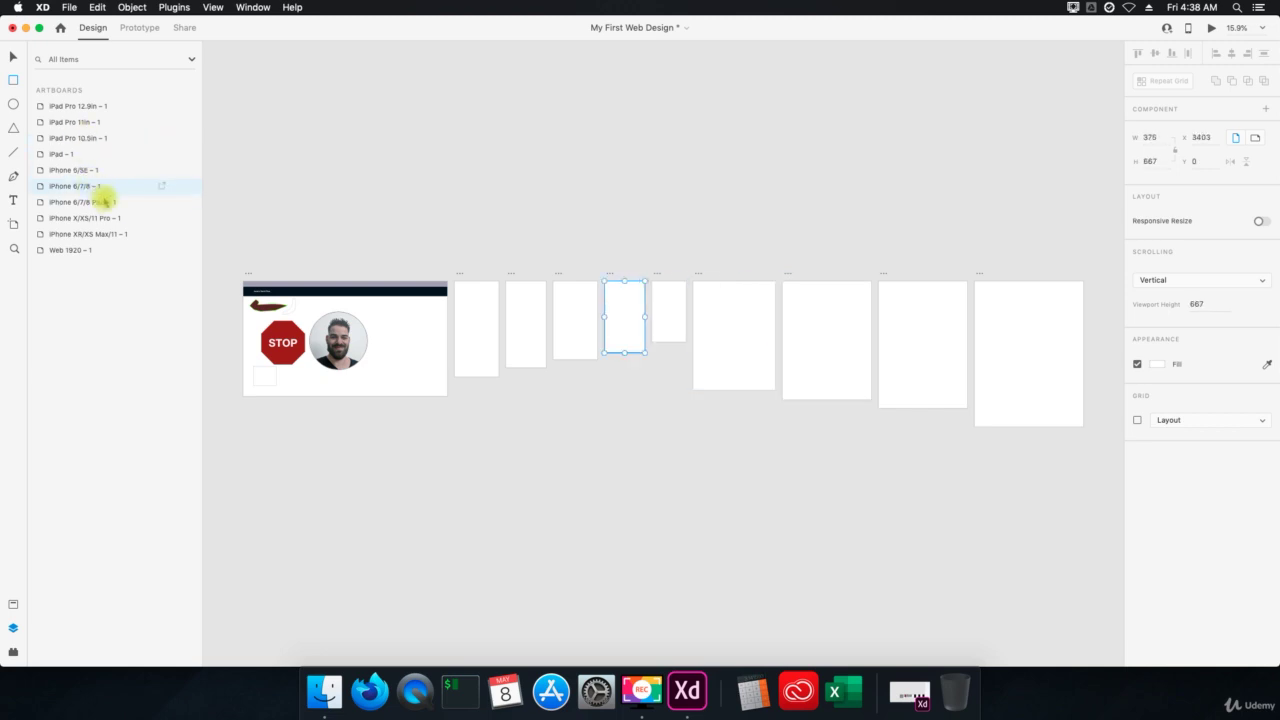
click(106, 202)
click(110, 220)
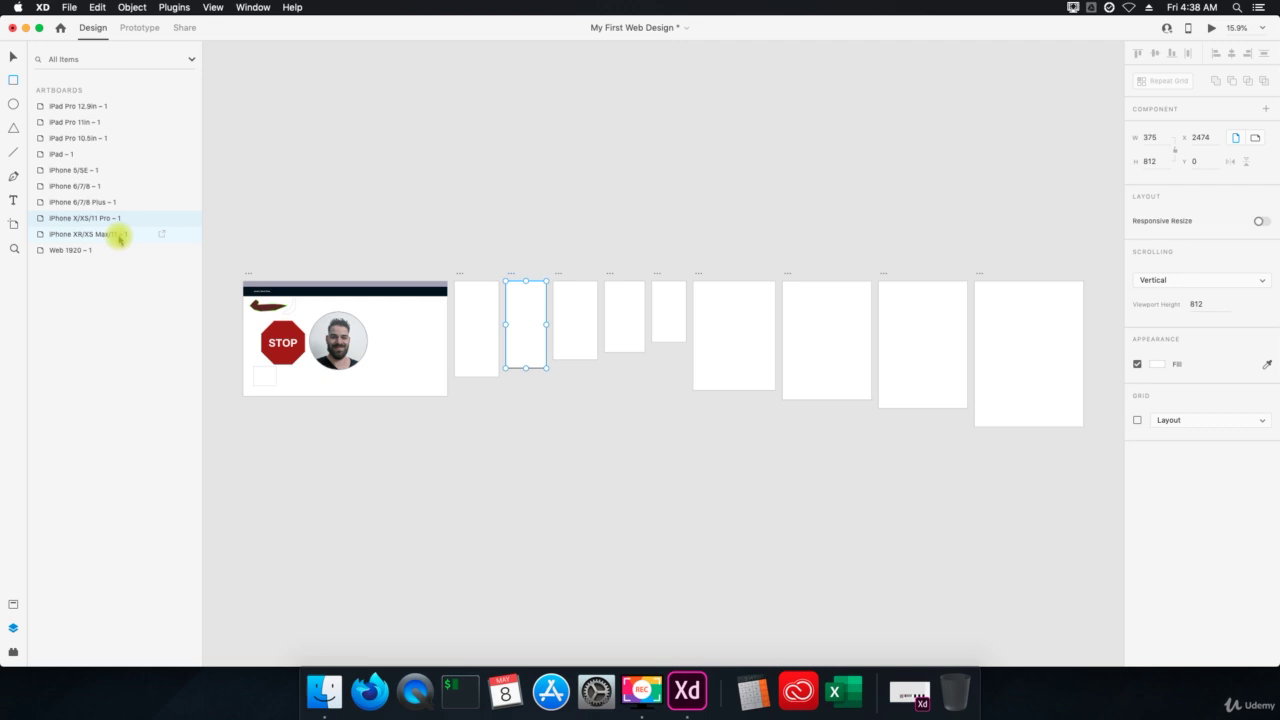
click(118, 236)
double_click(85, 218)
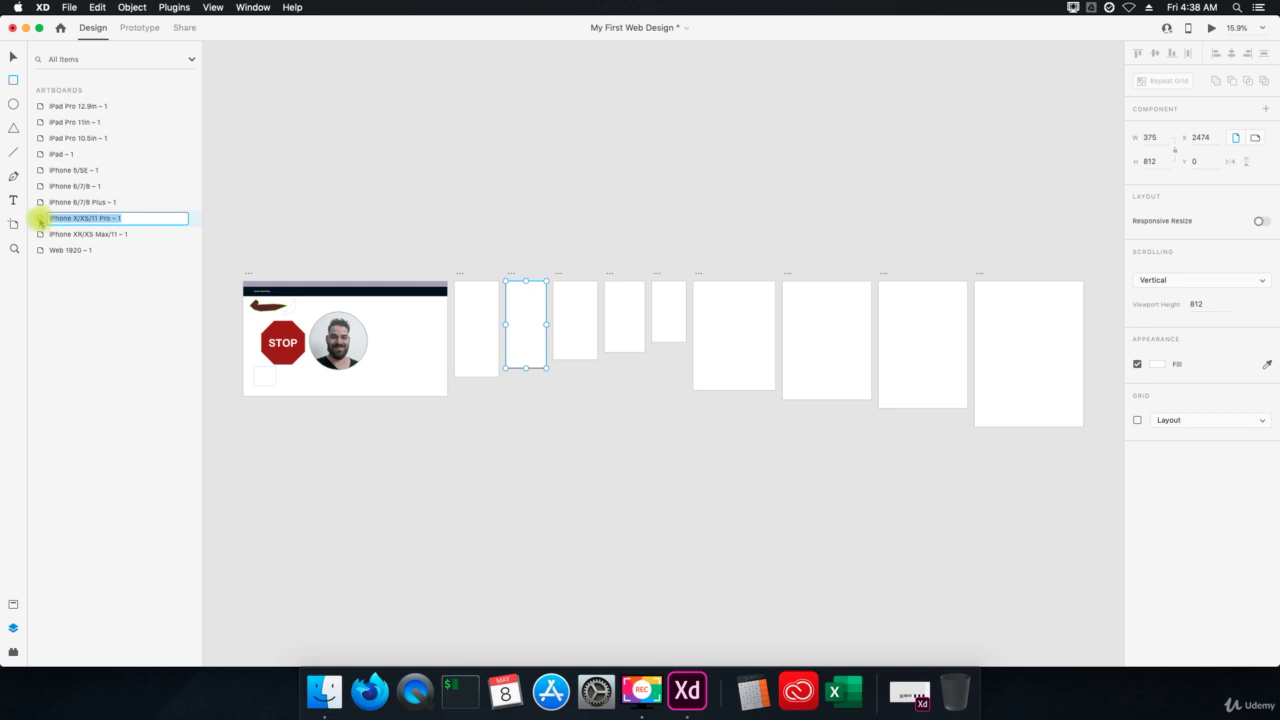
Step: Inspect the empty iPhone X/XS/11 Pro – 1 artboard, return to all artboards, and save with Cmd+S
double_click(40, 221)
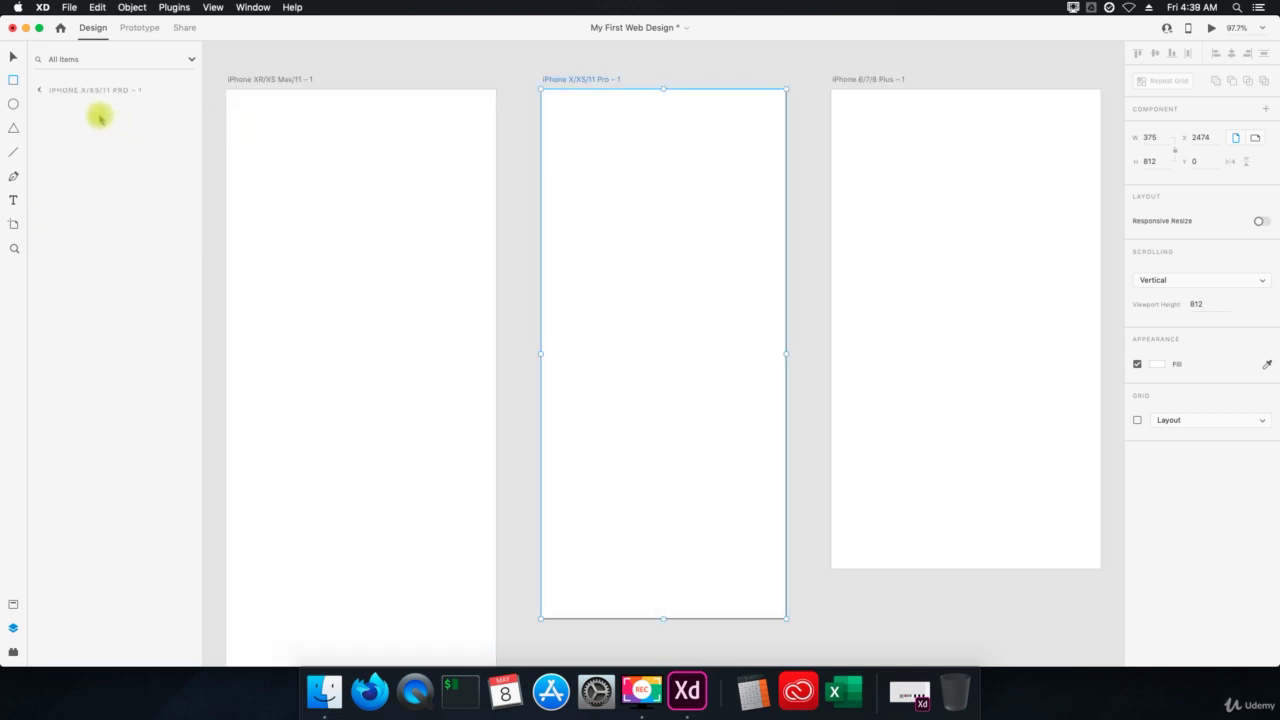
click(40, 90)
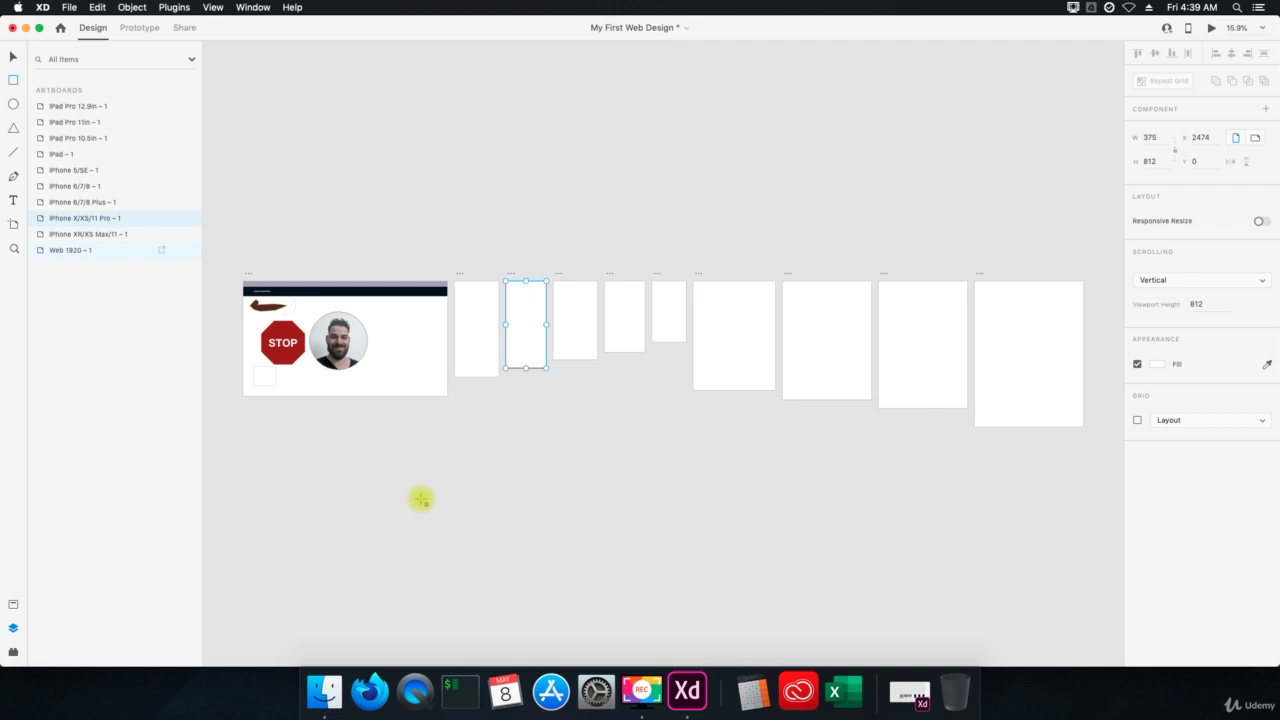
key(super+s)
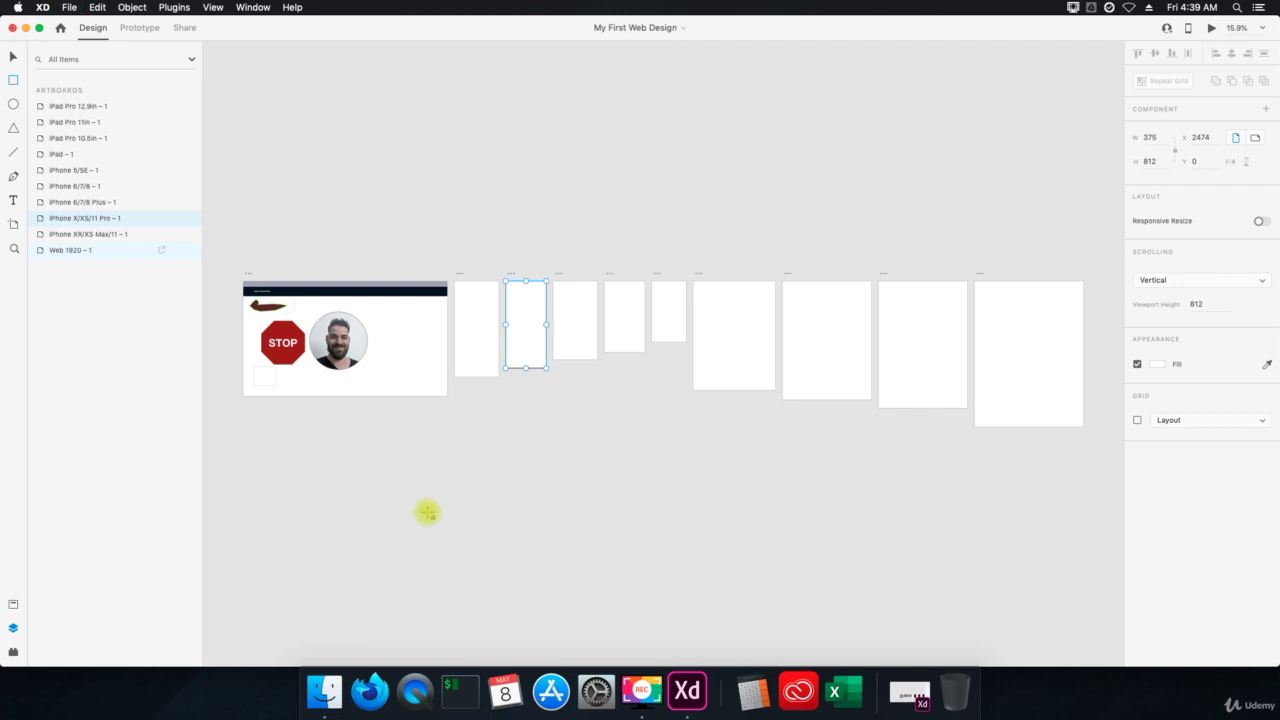